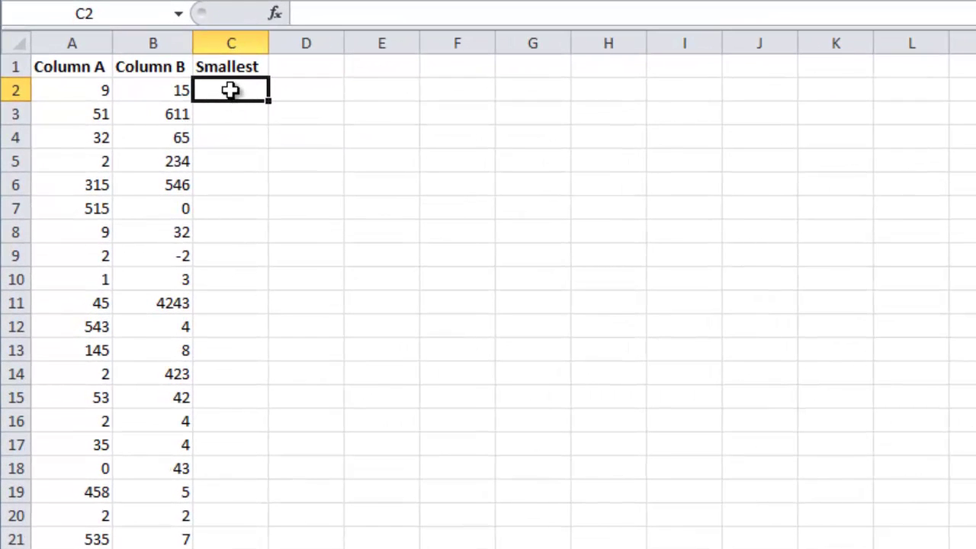
- Enter =SMALL(A:A,1) in C2 to return column A's smallest value, 0
{"action": "double_click", "coordinate": [229, 90]}
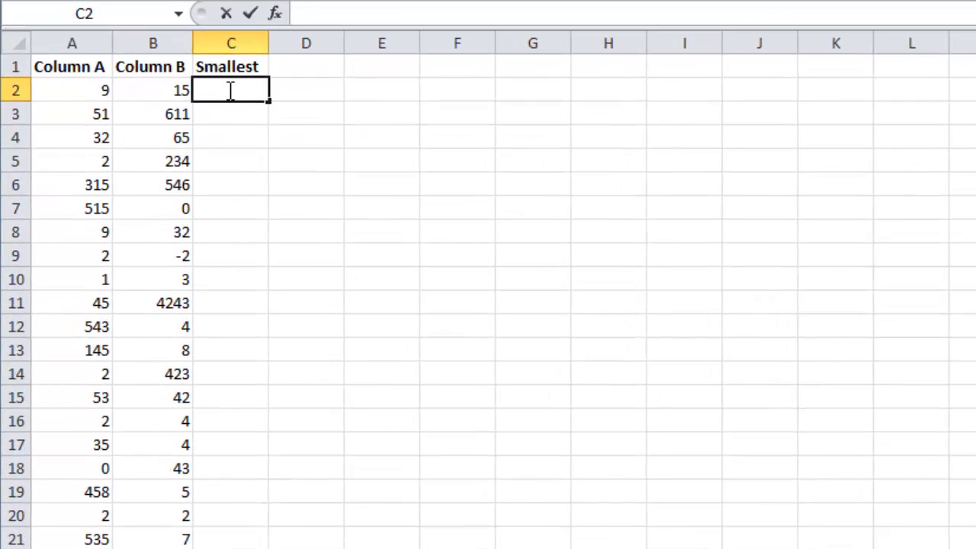
{"action": "type", "text": "=SMALL"}
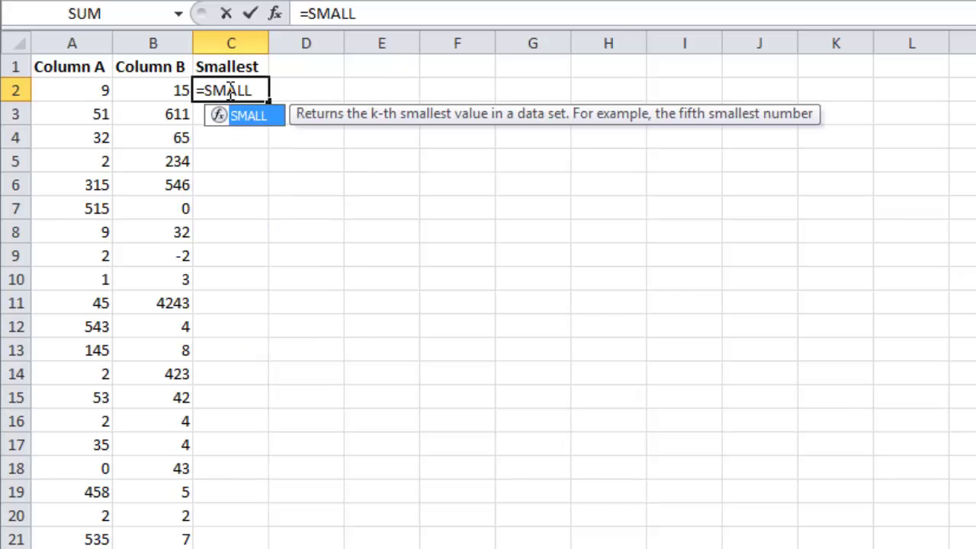
{"action": "type", "text": "("}
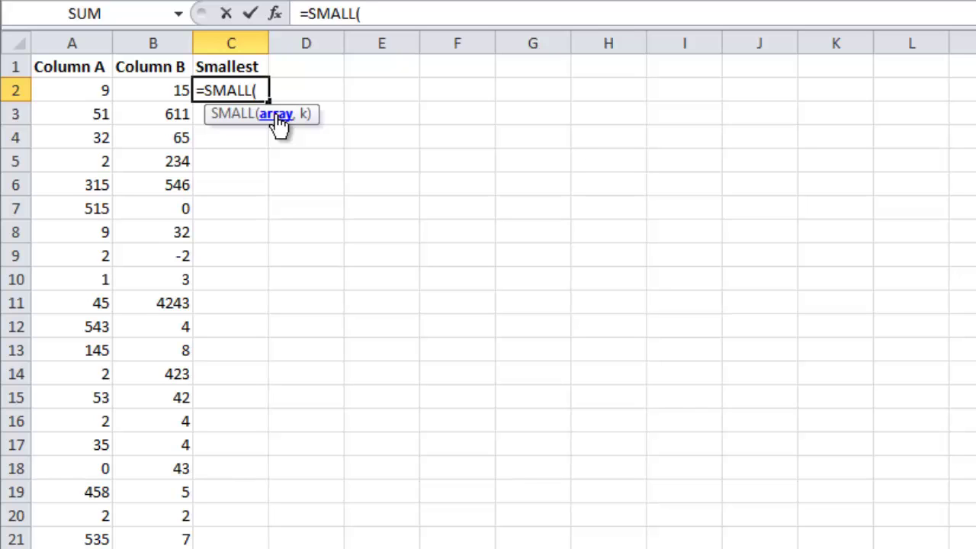
{"action": "left_click", "coordinate": [86, 42]}
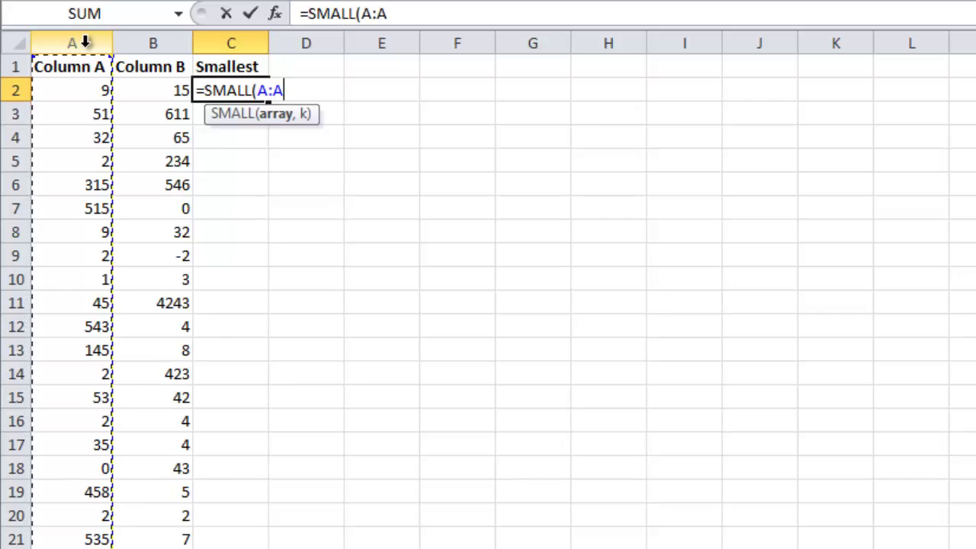
{"action": "type", "text": ","}
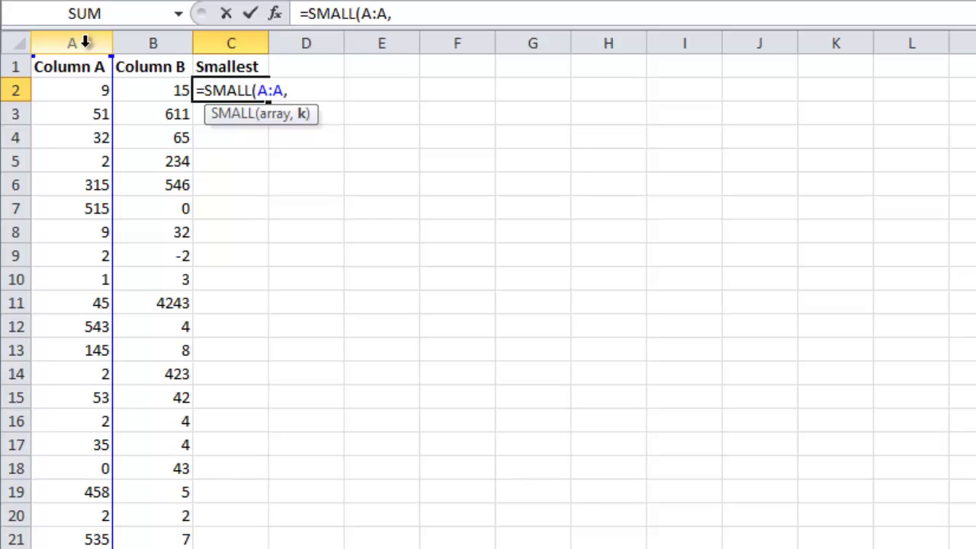
{"action": "type", "text": "1"}
{"action": "type", "text": ")"}
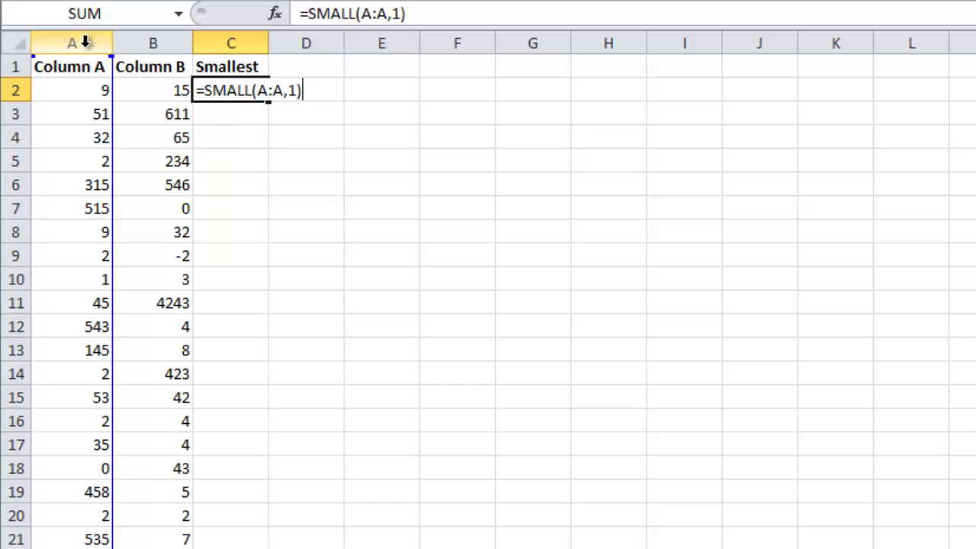
{"action": "key", "text": "Return"}
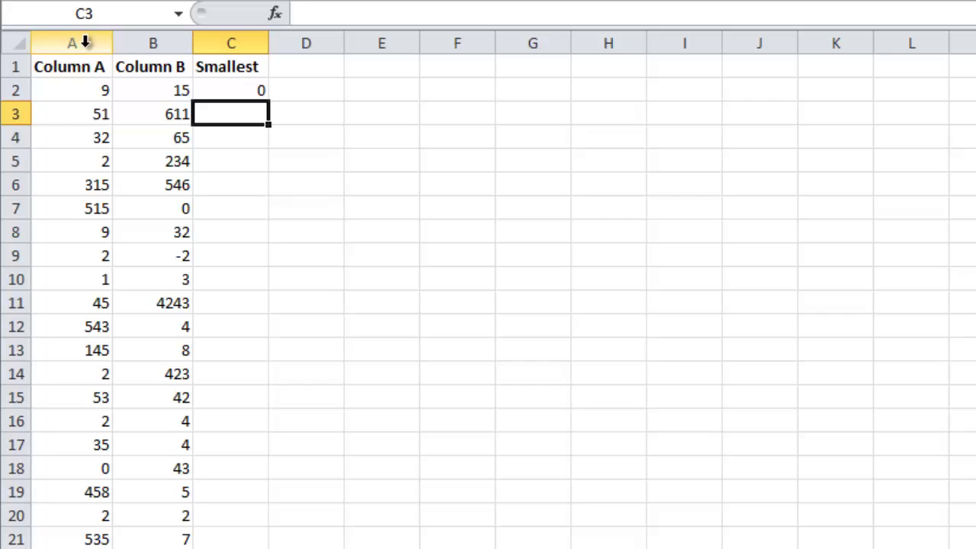
- Change C2's SMALL range from A:A to A:B so it returns -2
{"action": "double_click", "coordinate": [237, 88]}
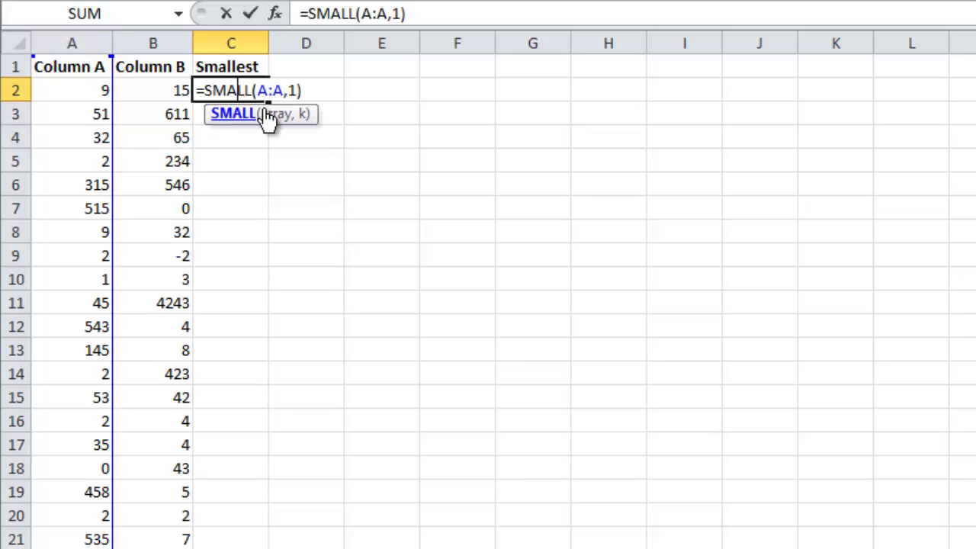
{"action": "left_click_drag", "start_coordinate": [257, 90], "coordinate": [282, 90]}
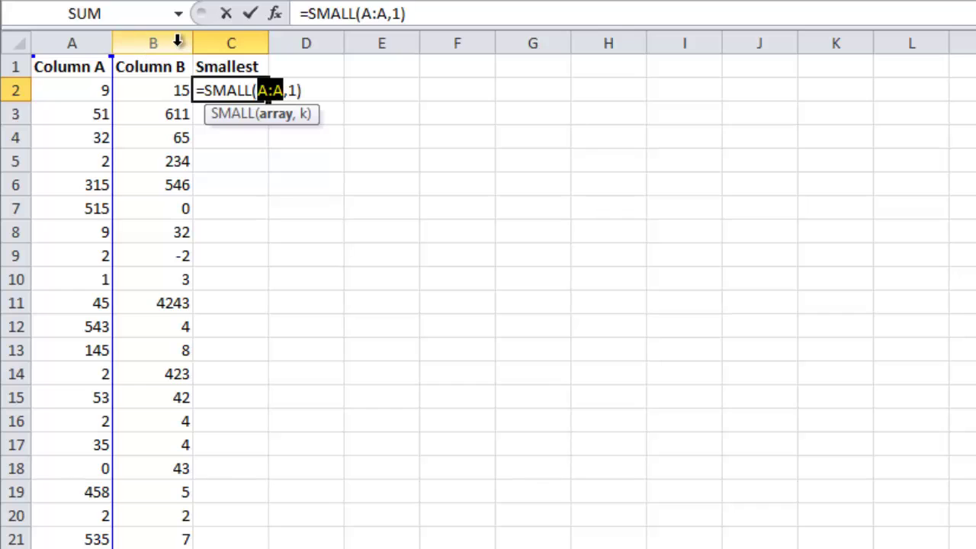
{"action": "left_click_drag", "start_coordinate": [177, 39], "coordinate": [81, 48]}
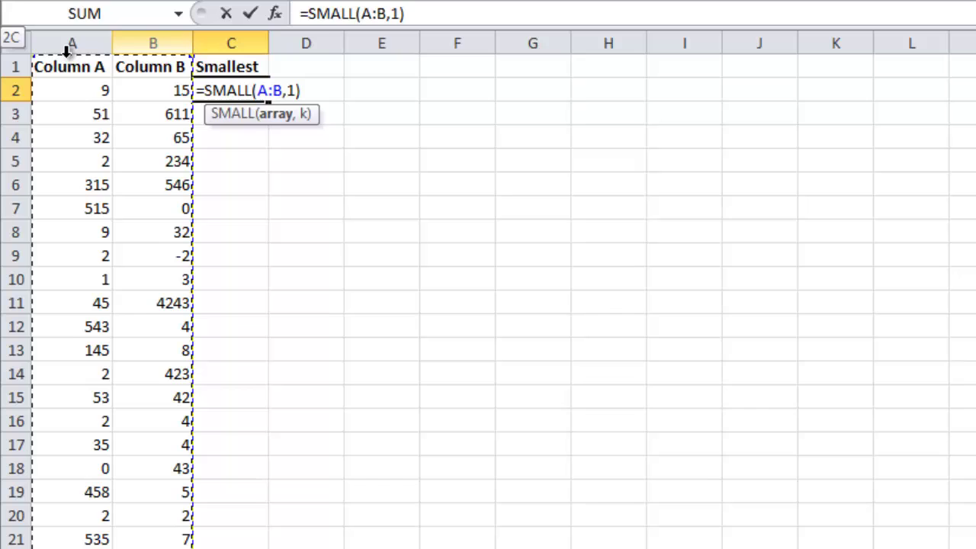
{"action": "left_click_drag", "start_coordinate": [73, 48], "coordinate": [101, 50]}
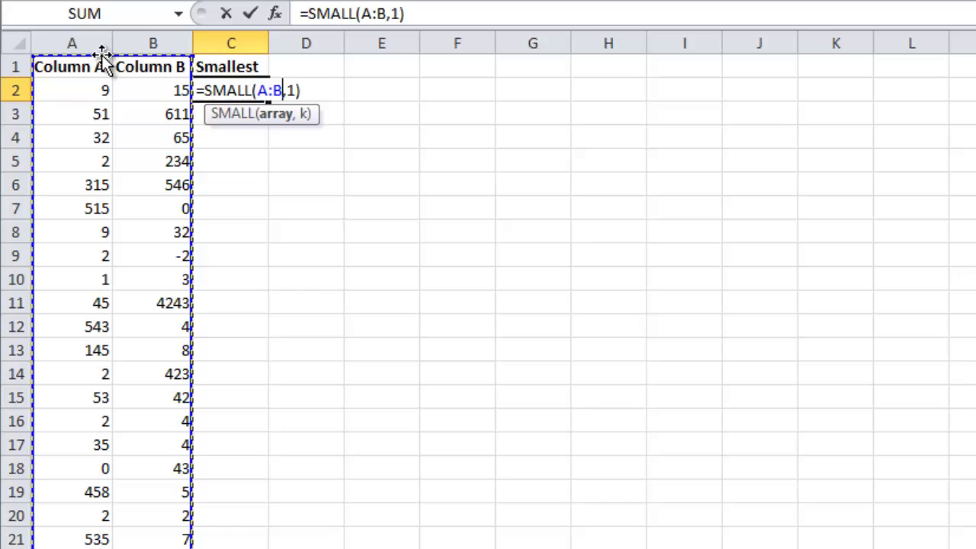
{"action": "key", "text": "Return"}
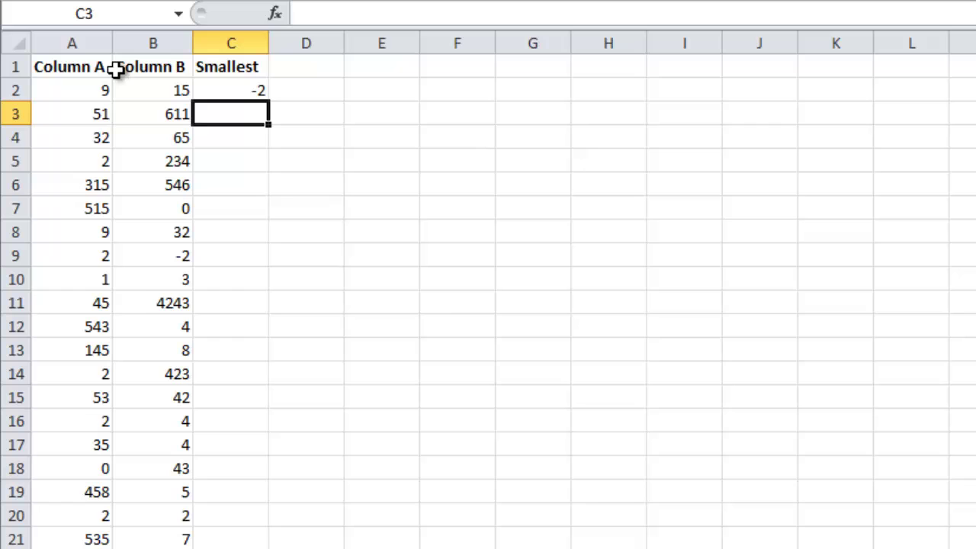
- Change C2's k argument from 1 to 2, returning 0
{"action": "double_click", "coordinate": [228, 89]}
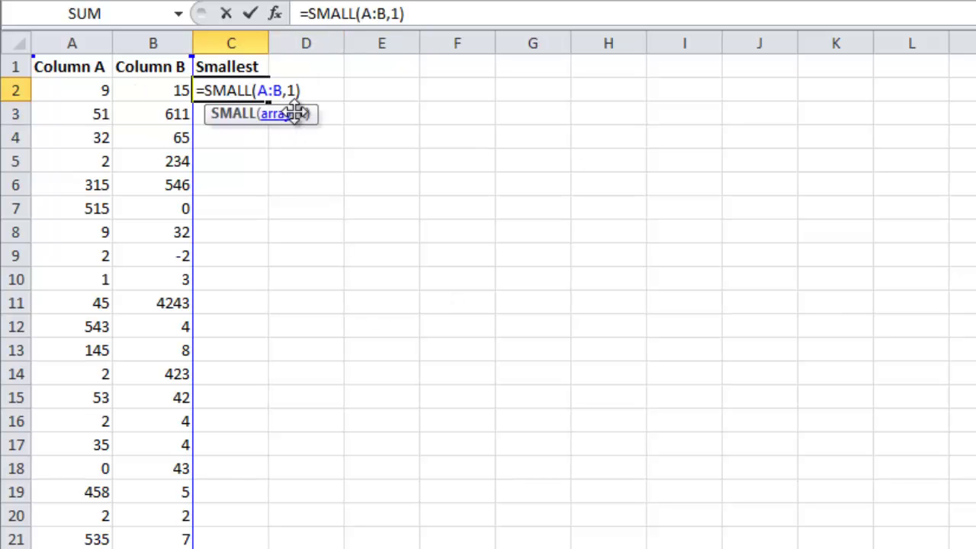
{"action": "double_click", "coordinate": [292, 90]}
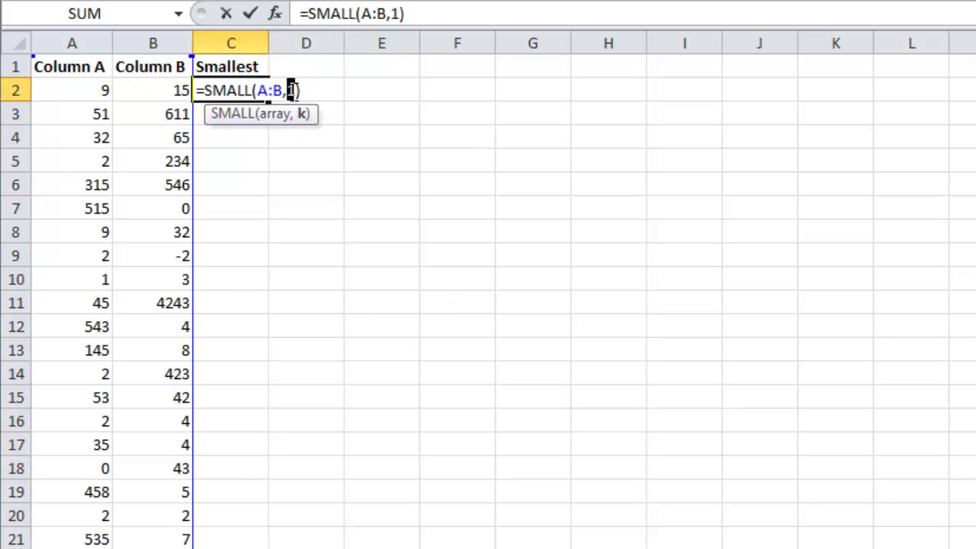
{"action": "type", "text": "2"}
{"action": "key", "text": "Return"}
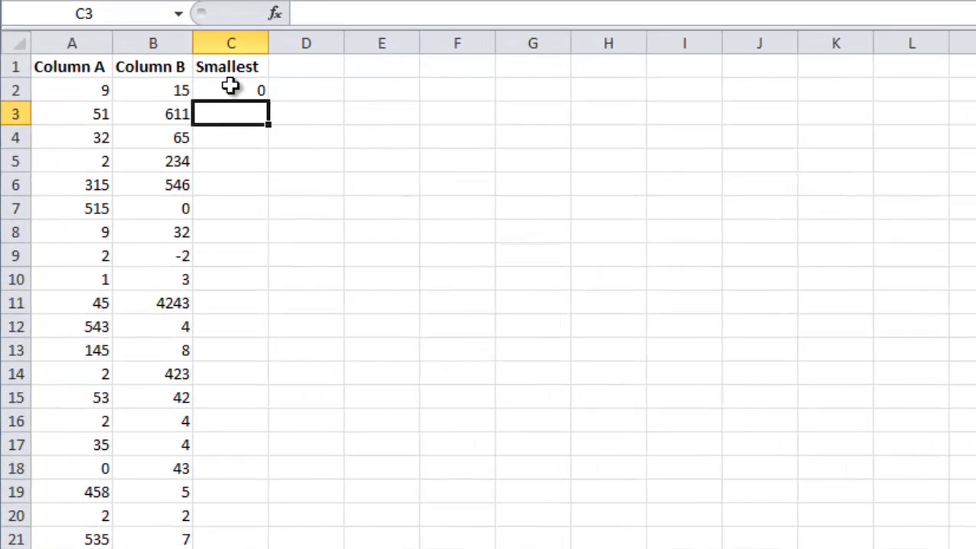
- Rewrite C2 as =SMALL(A2:B2,1) so it returns row 2's minimum, 9
{"action": "double_click", "coordinate": [166, 178]}
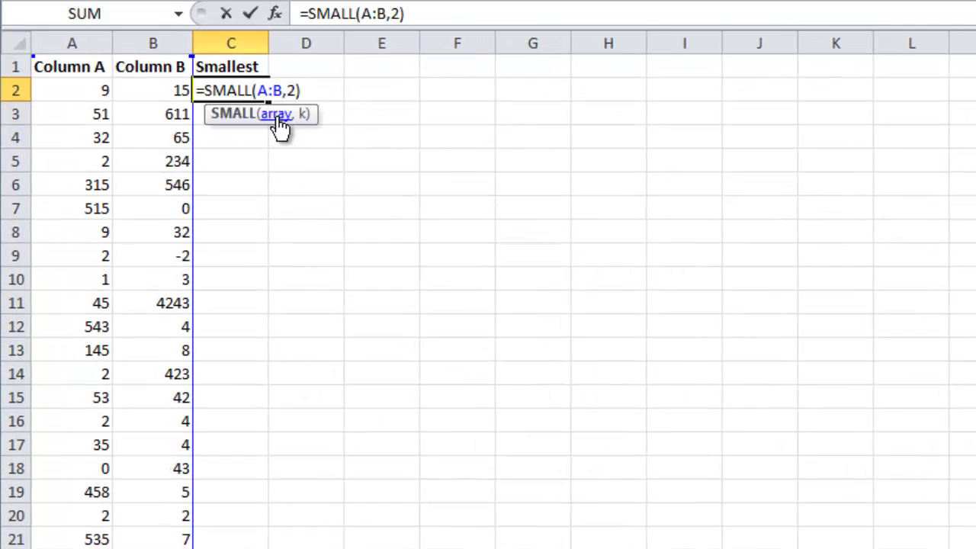
{"action": "double_click", "coordinate": [294, 90]}
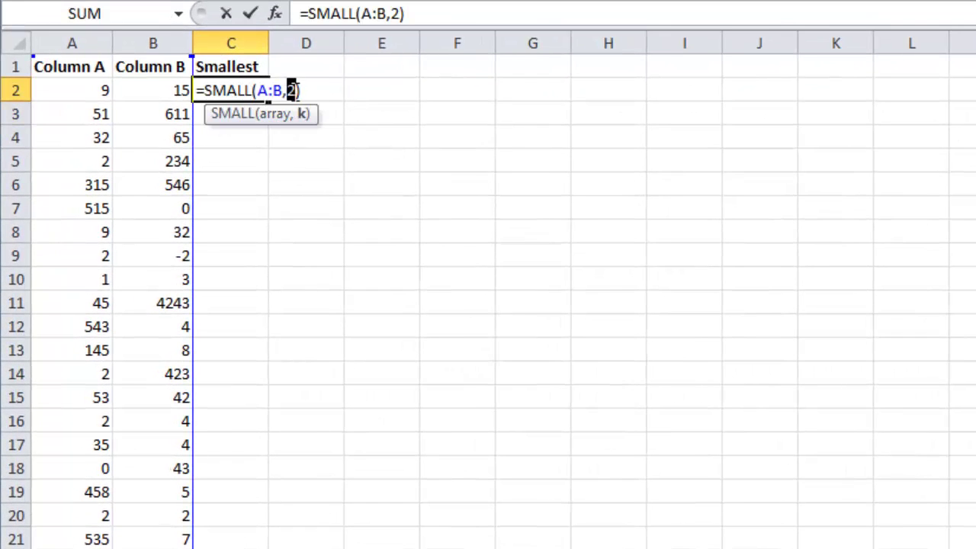
{"action": "type", "text": "1"}
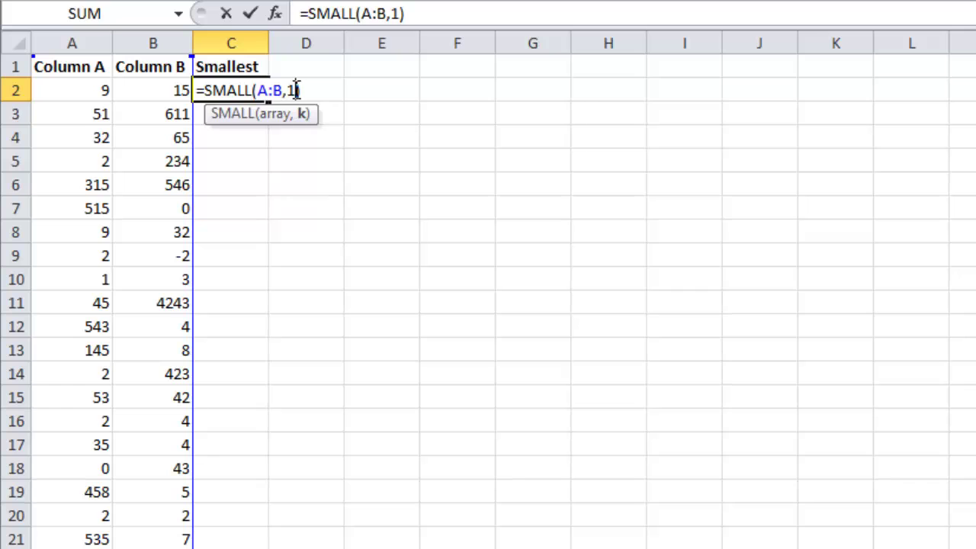
{"action": "double_click", "coordinate": [263, 91]}
{"action": "left_click_drag", "start_coordinate": [265, 91], "coordinate": [284, 90]}
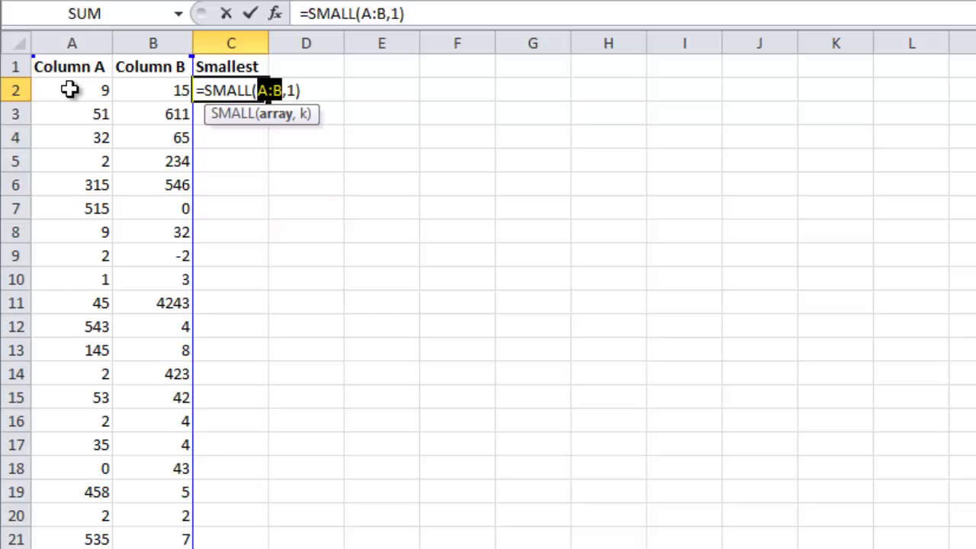
{"action": "left_click_drag", "start_coordinate": [71, 89], "coordinate": [136, 89]}
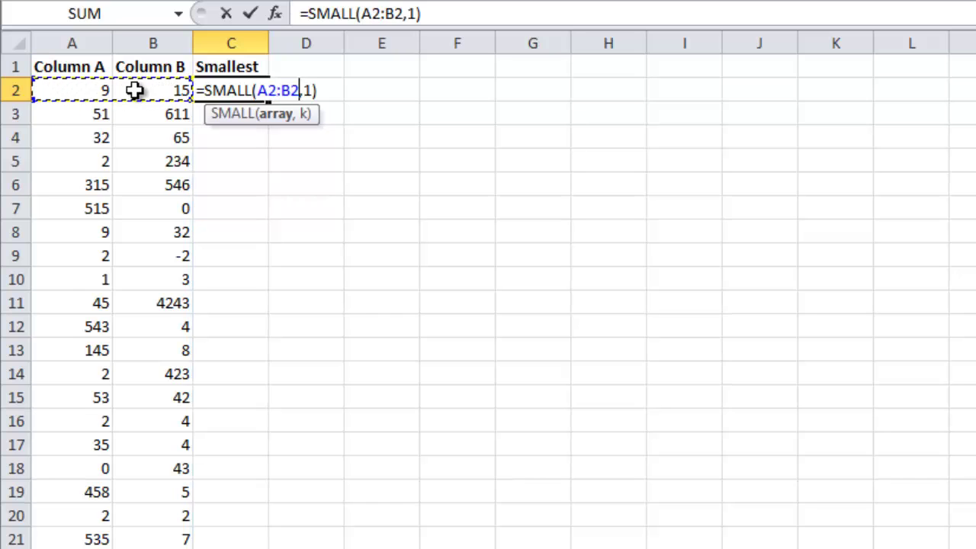
{"action": "key", "text": "Return"}
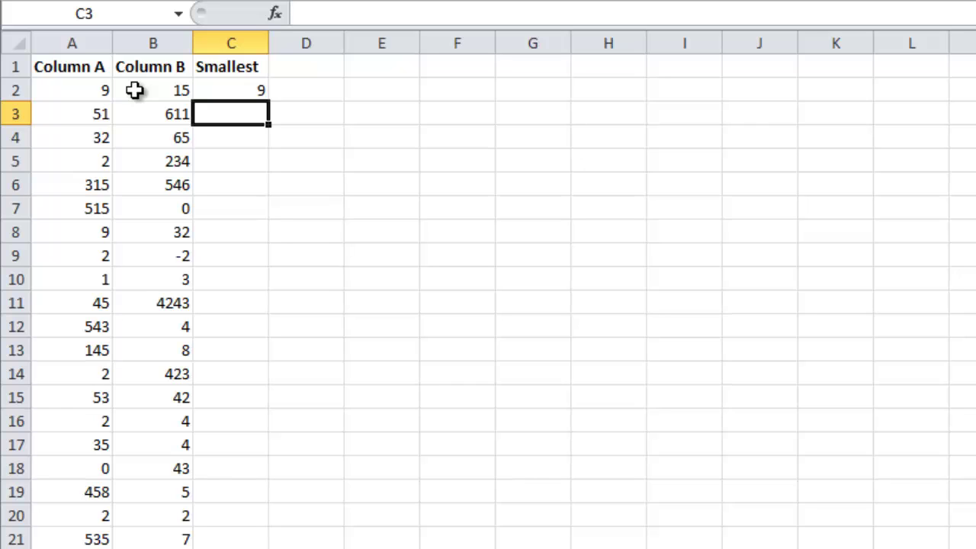
- Fill C2's formula down column C, then change B7 to 5 so C7 shows 5
{"action": "left_click", "coordinate": [231, 89]}
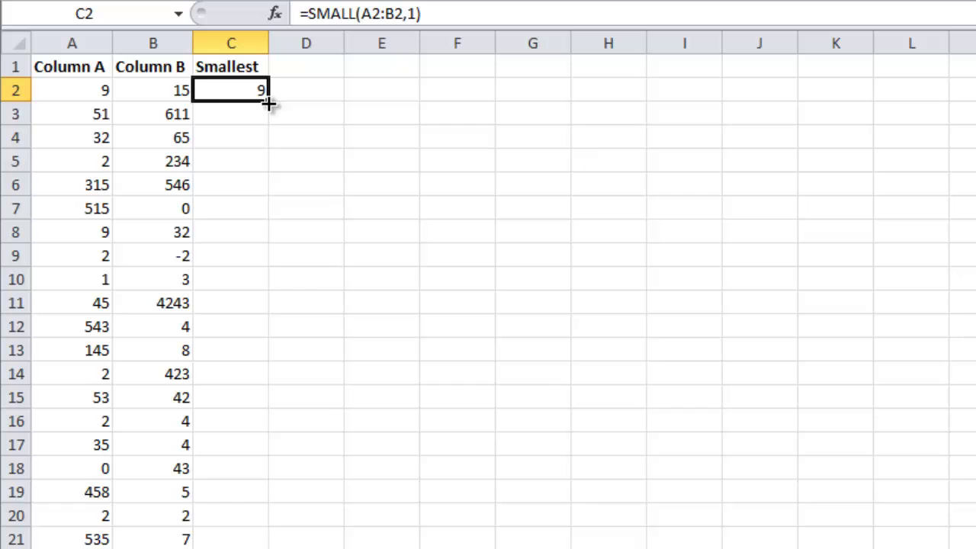
{"action": "double_click", "coordinate": [268, 100]}
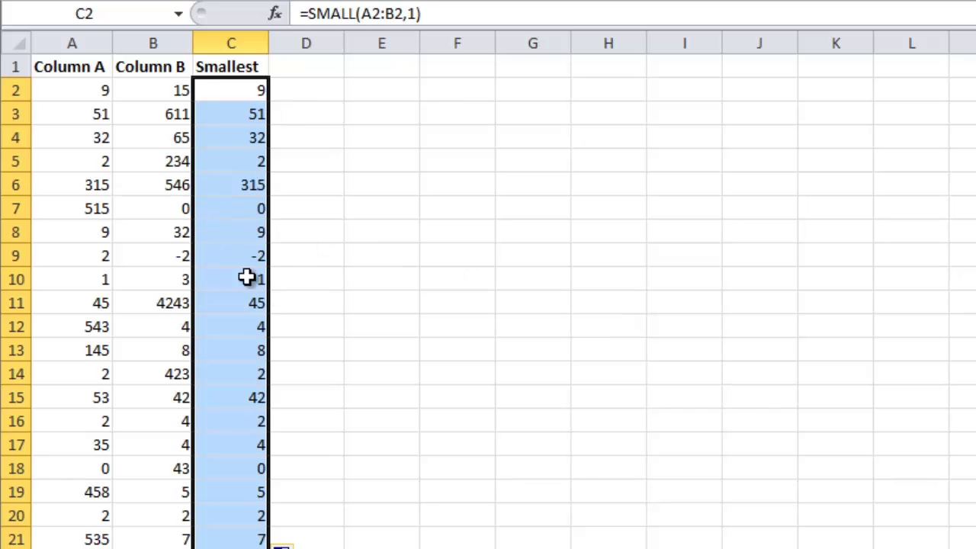
{"action": "left_click", "coordinate": [155, 207]}
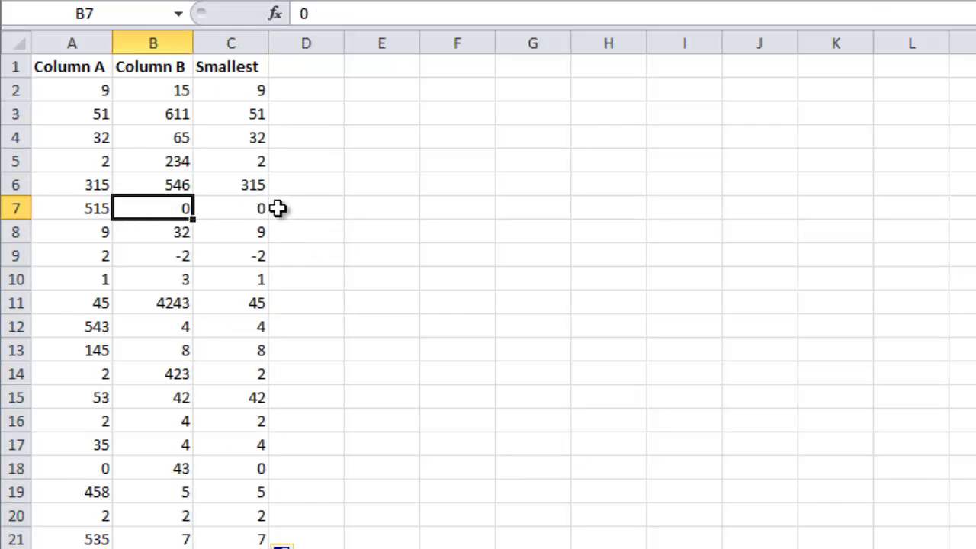
{"action": "type", "text": "5"}
{"action": "key", "text": "Return"}
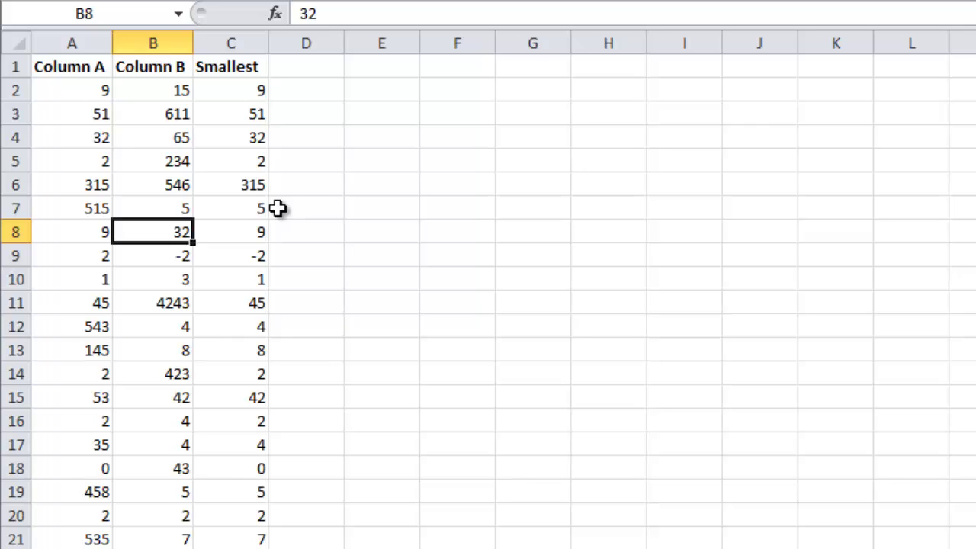
- Copy column C and paste it back as values, then verify C9 holds -2
{"action": "left_click", "coordinate": [241, 40]}
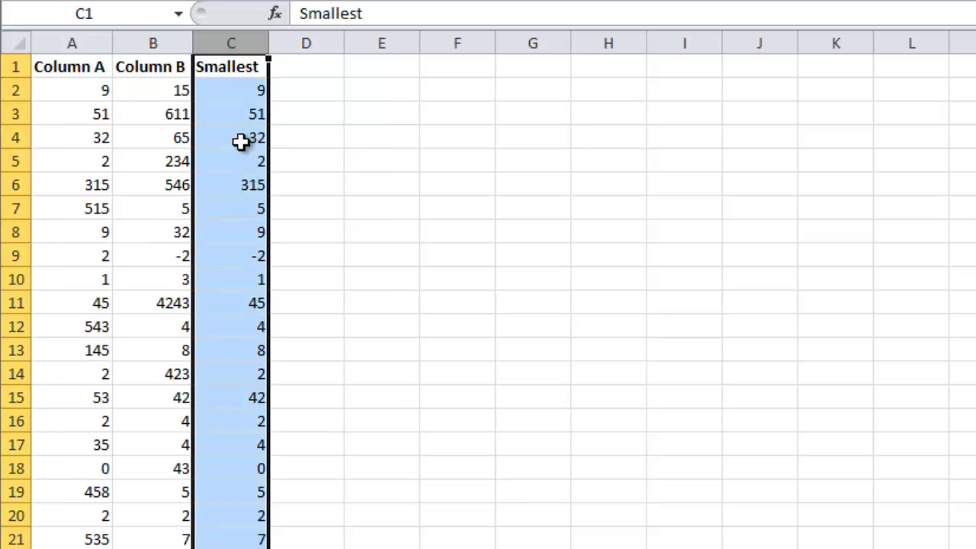
{"action": "right_click", "coordinate": [219, 130]}
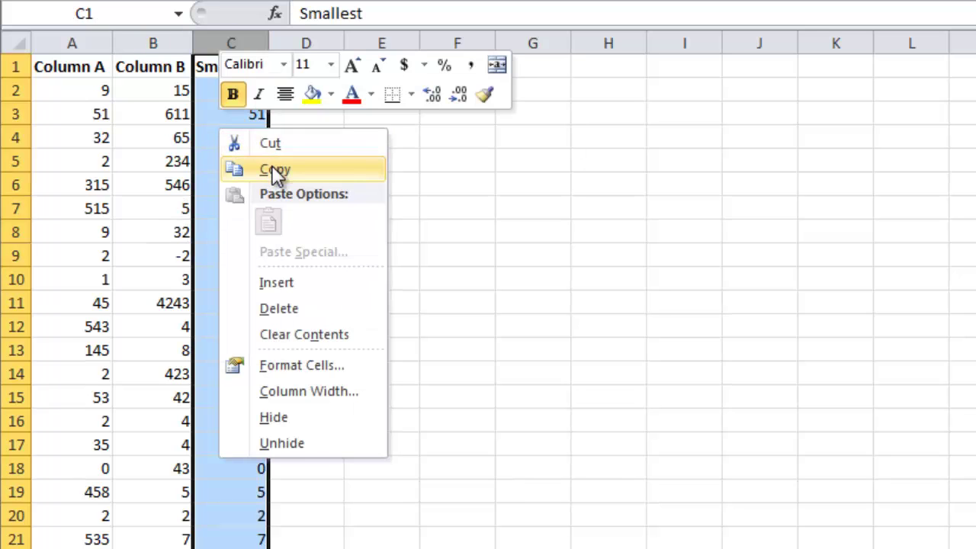
{"action": "left_click", "coordinate": [272, 166]}
{"action": "right_click", "coordinate": [243, 135]}
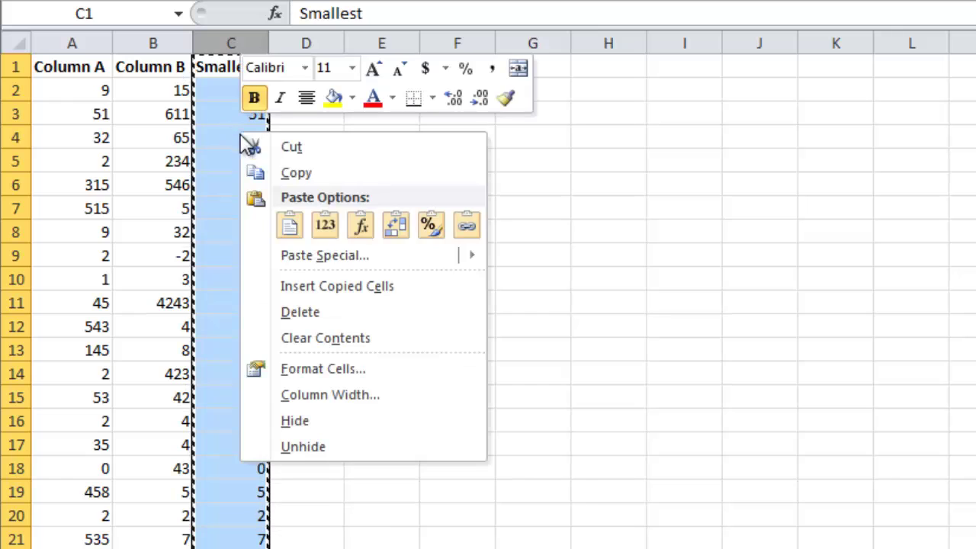
{"action": "left_click", "coordinate": [325, 227]}
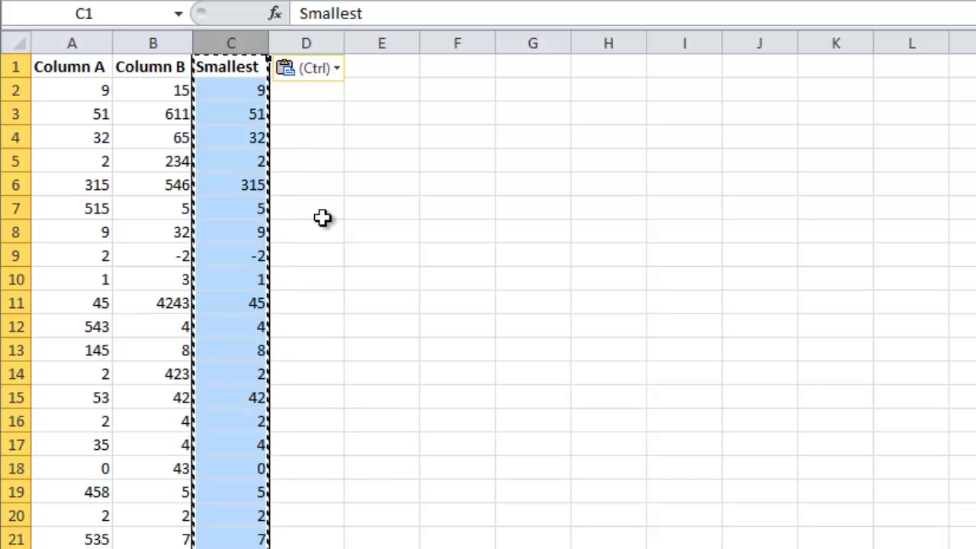
{"action": "left_click", "coordinate": [239, 257]}
{"action": "left_click_drag", "start_coordinate": [349, 14], "coordinate": [299, 14]}
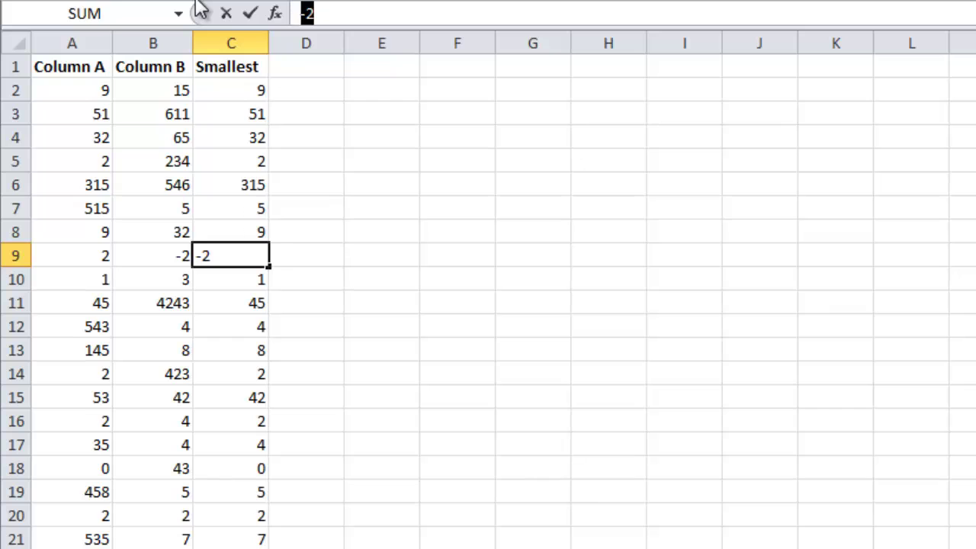
- Set B9 to 0 and confirm C9 still shows -2
{"action": "key", "text": "Return"}
{"action": "left_click", "coordinate": [166, 252]}
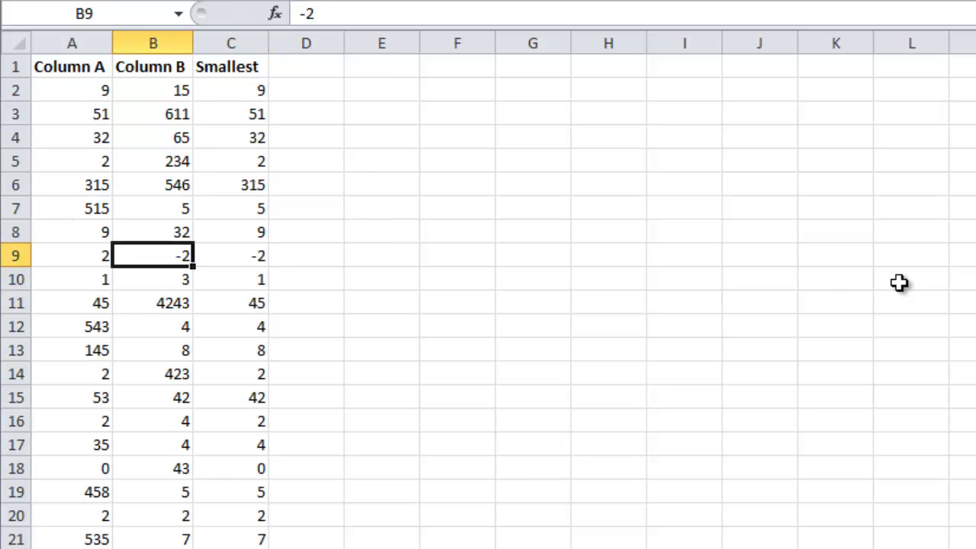
{"action": "type", "text": "0"}
{"action": "key", "text": "Return"}
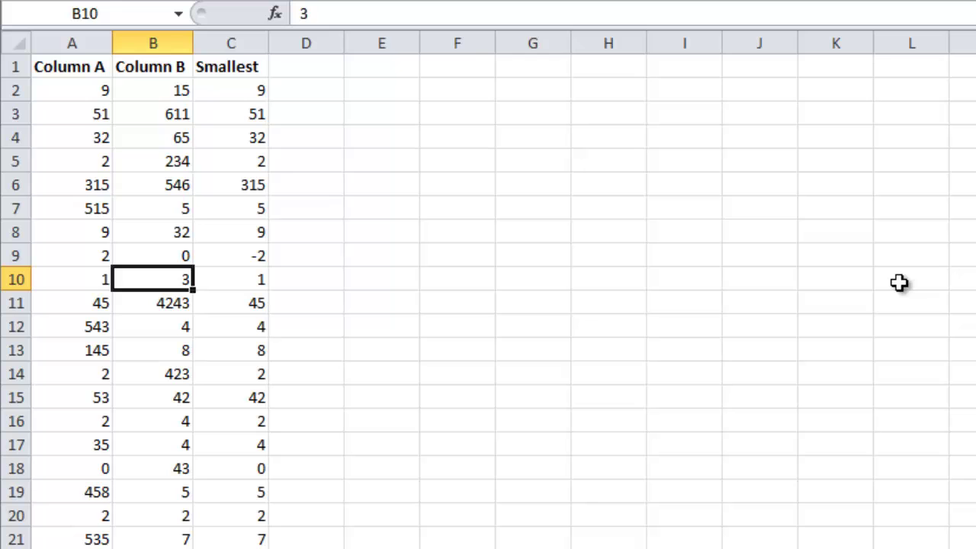